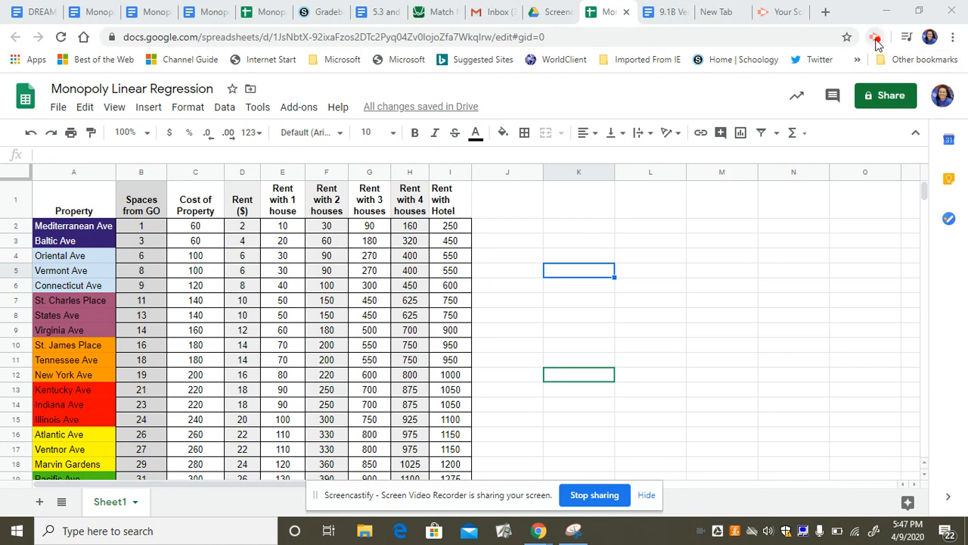
pyautogui.click(874, 38)
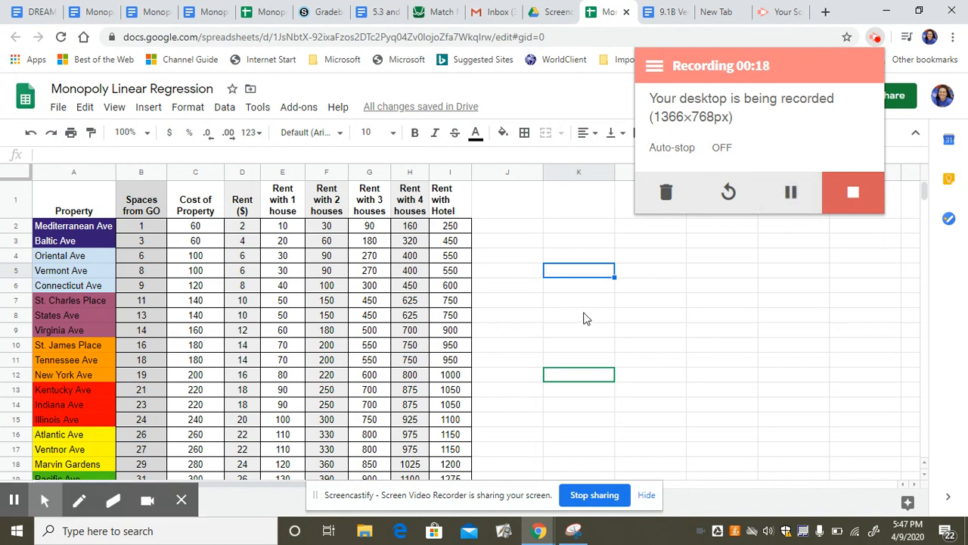
pyautogui.moveTo(44, 500)
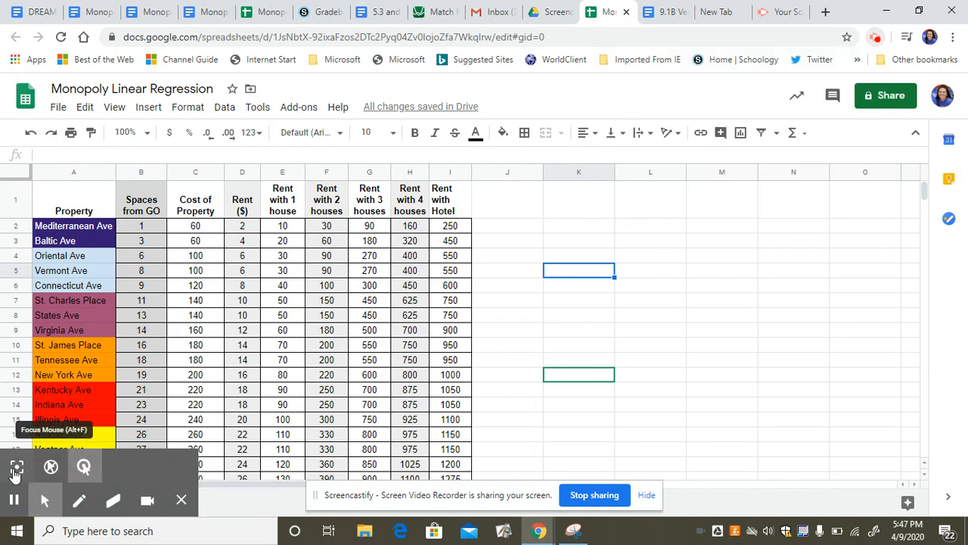
pyautogui.click(16, 467)
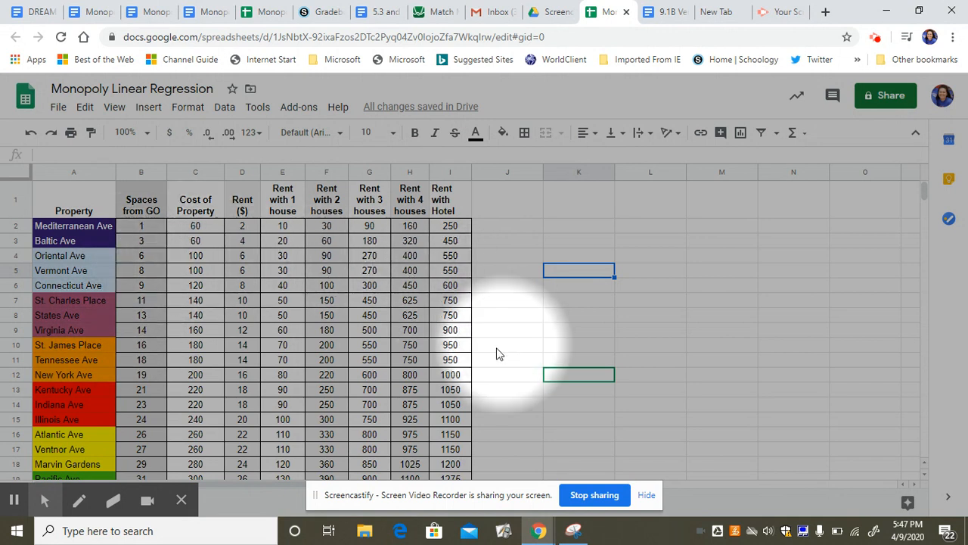
# Step: Copy the Spaces from GO column of Sheet1, from its header through the Boardwalk row
pyautogui.moveTo(140, 201); pyautogui.dragTo(149, 399)
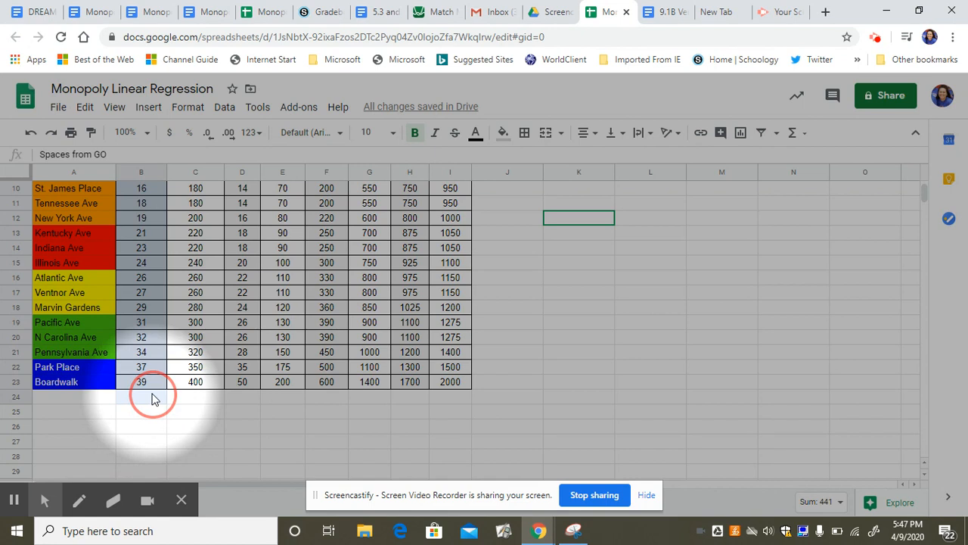
pyautogui.rightClick(154, 389)
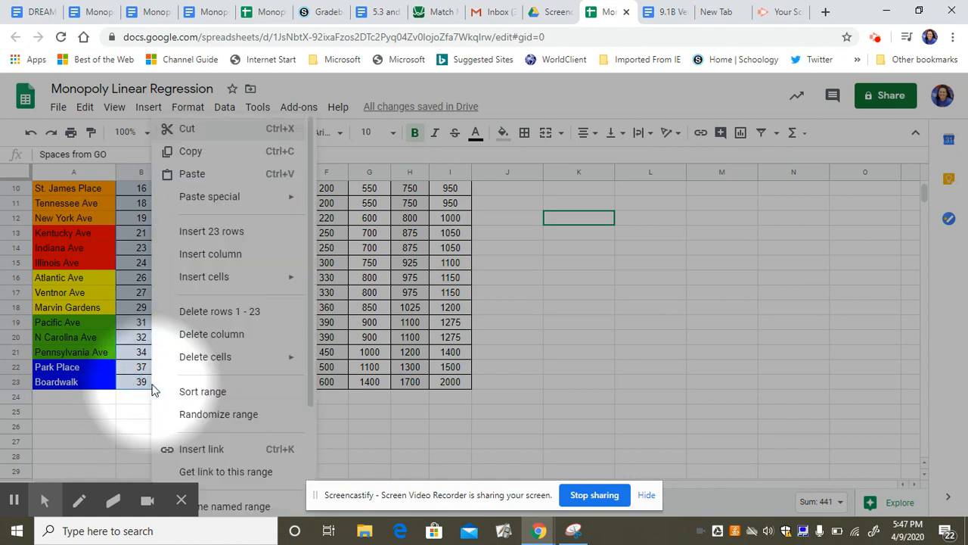
pyautogui.click(210, 155)
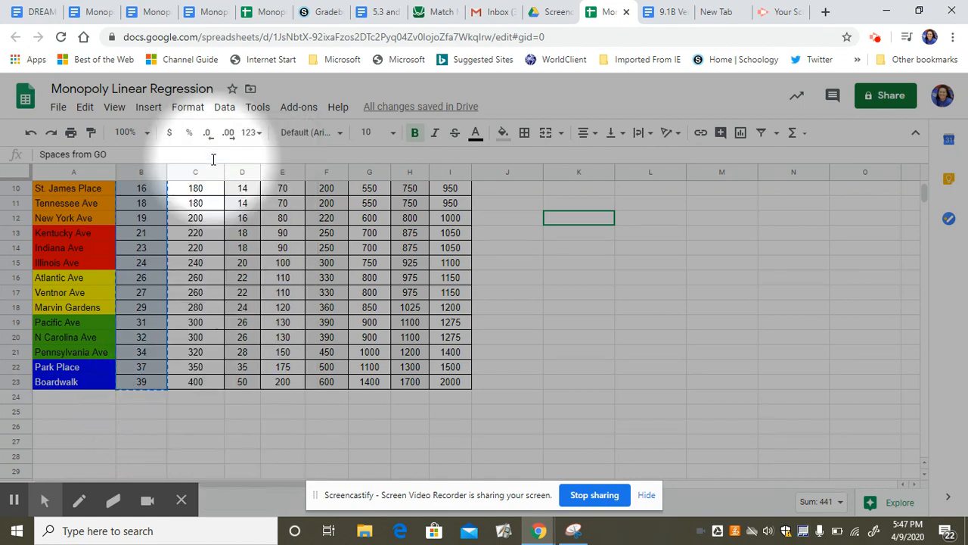
pyautogui.moveTo(40, 489)
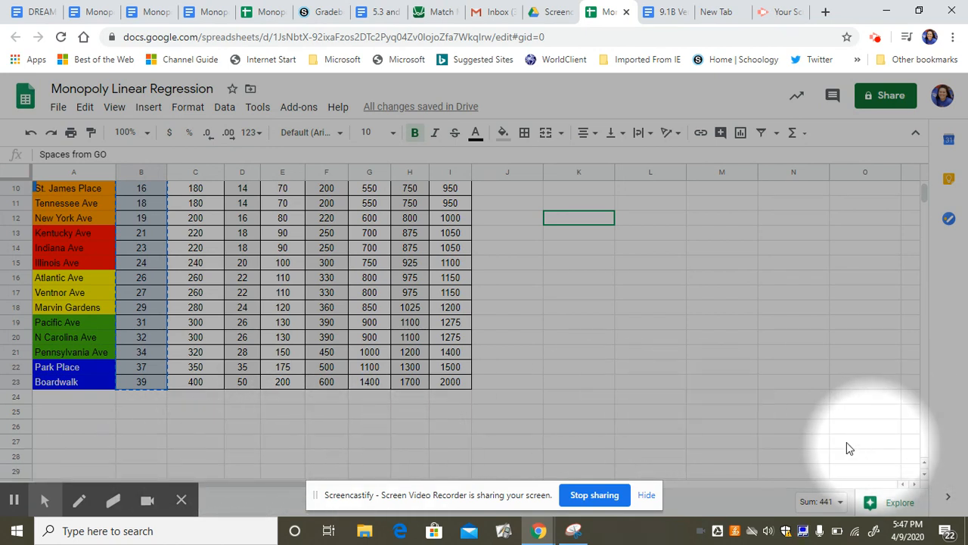
pyautogui.click(875, 40)
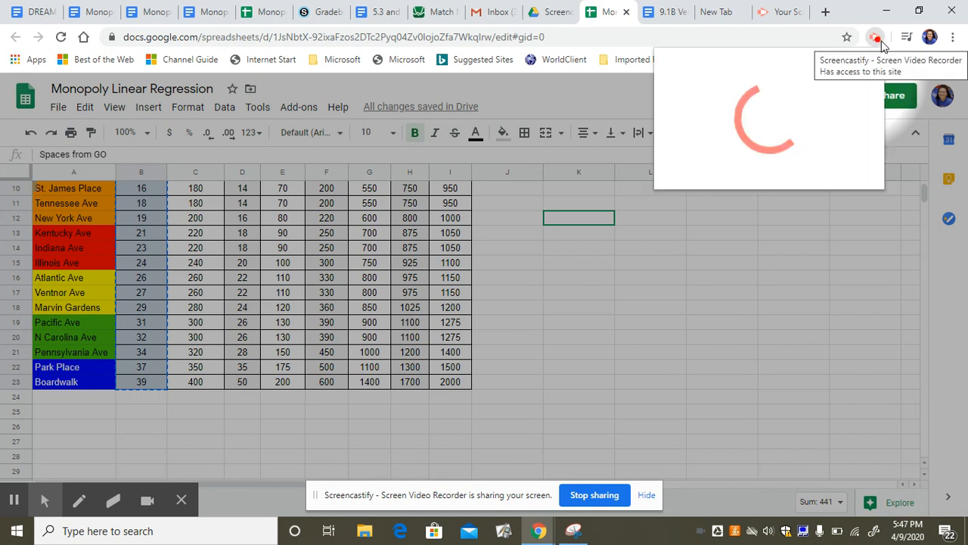
pyautogui.click(792, 194)
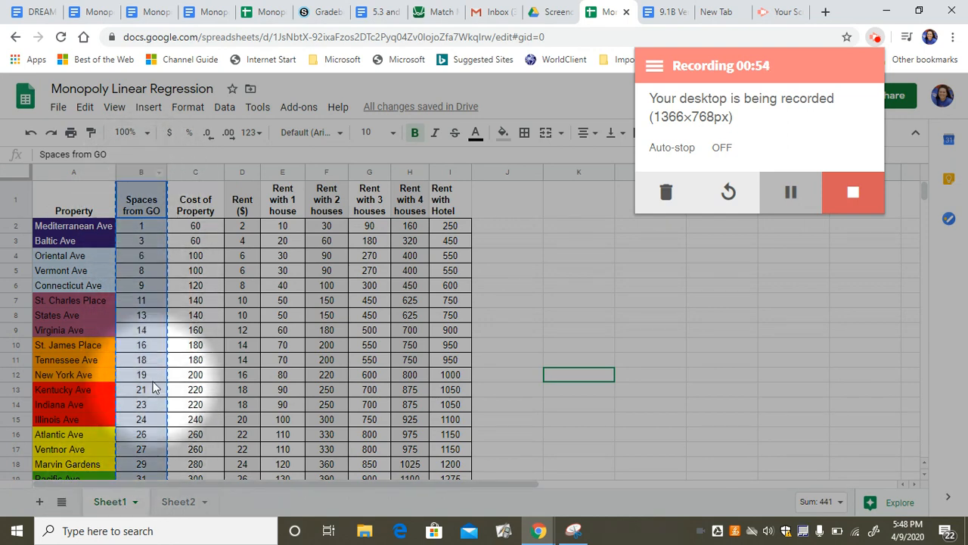
# Step: Paste the copied Spaces from GO column into Sheet2 starting at cell A1
pyautogui.click(173, 499)
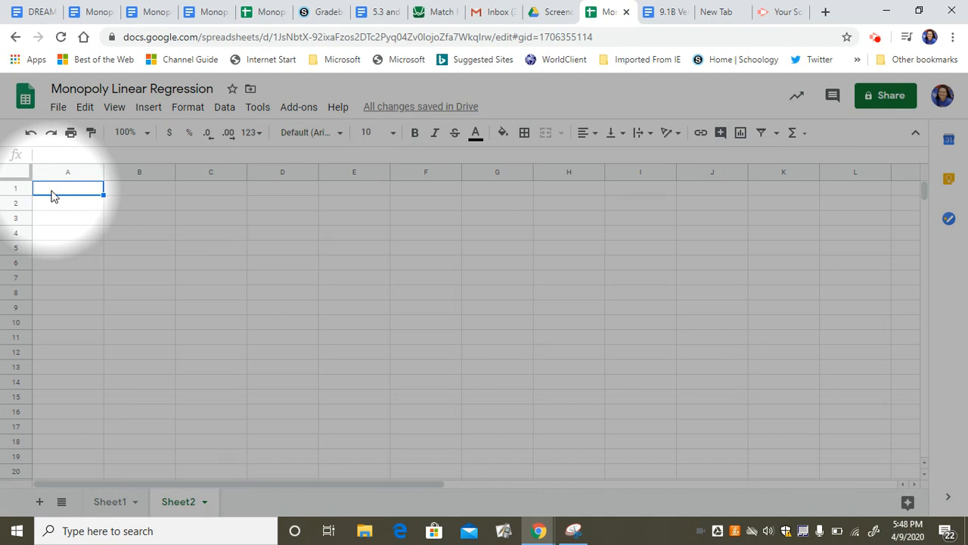
pyautogui.hotkey('ctrl', 'v')
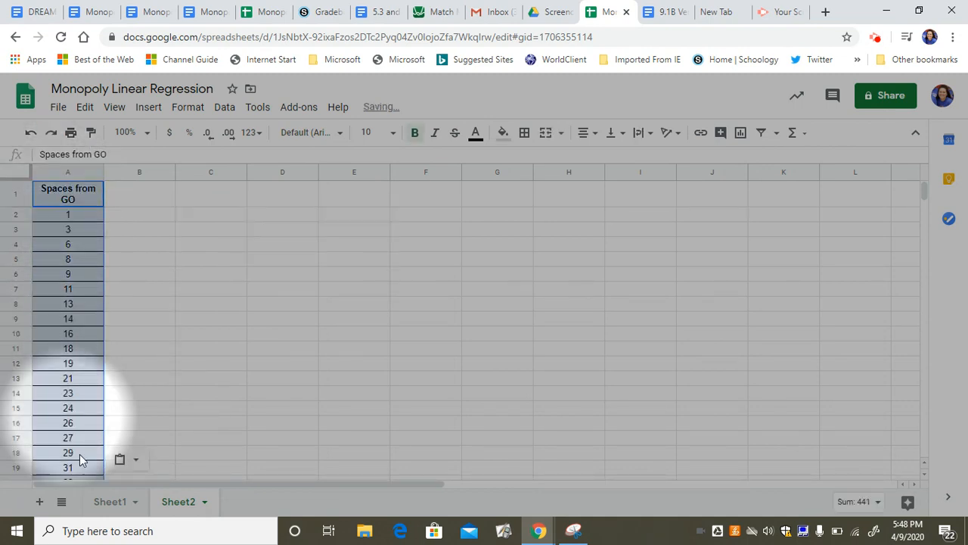
# Step: Copy the Rent with Hotel column from Sheet1 and paste it into Sheet2 starting at cell B1
pyautogui.click(106, 501)
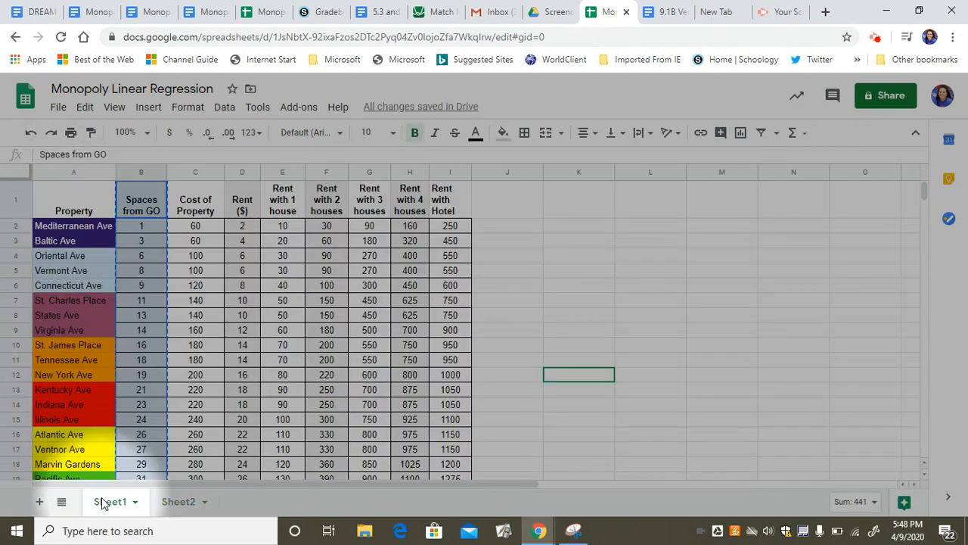
pyautogui.moveTo(450, 212); pyautogui.dragTo(457, 460)
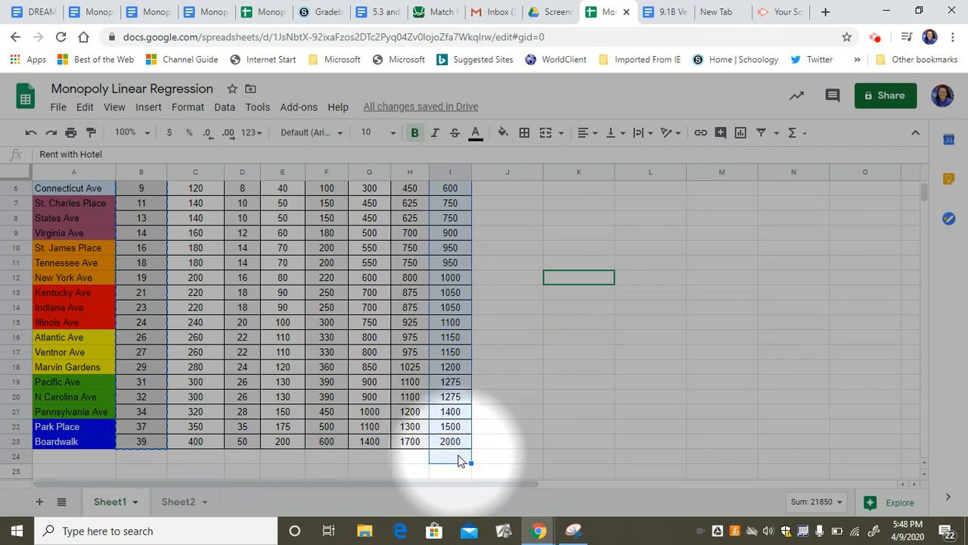
pyautogui.rightClick(449, 403)
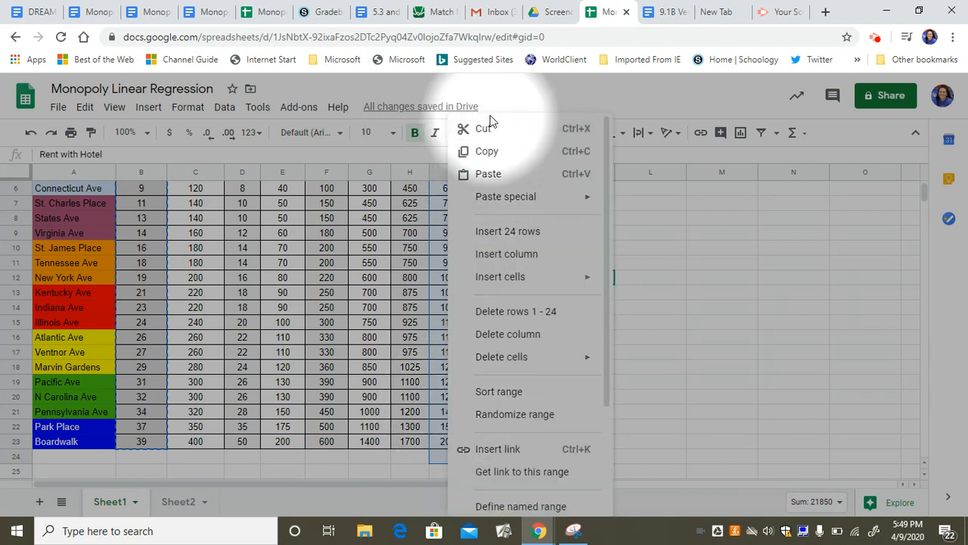
pyautogui.click(471, 151)
pyautogui.click(177, 503)
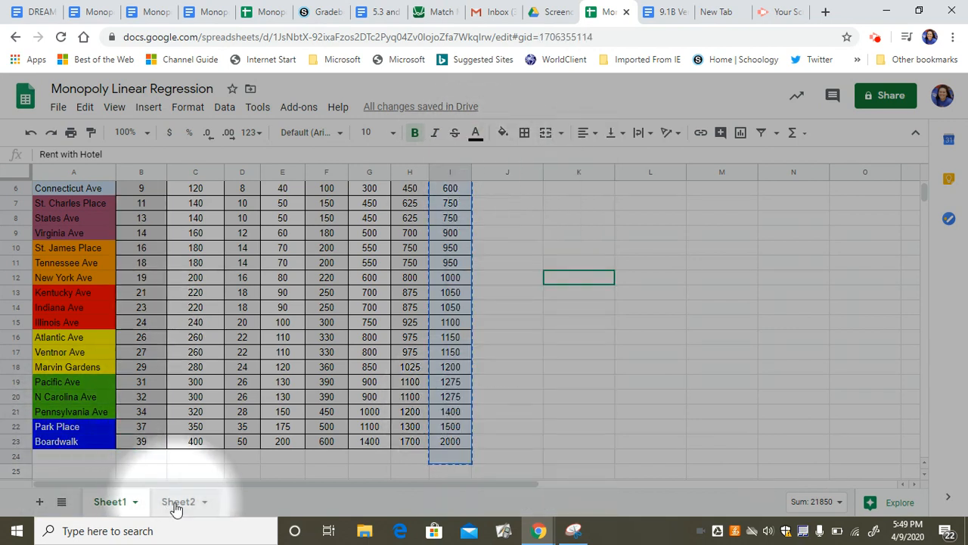
pyautogui.click(125, 200)
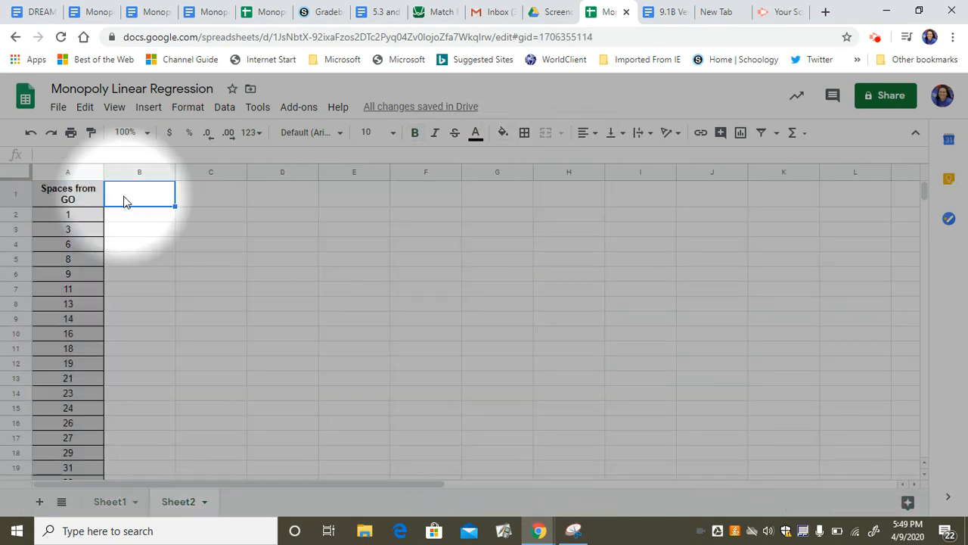
pyautogui.hotkey('ctrl', 'v')
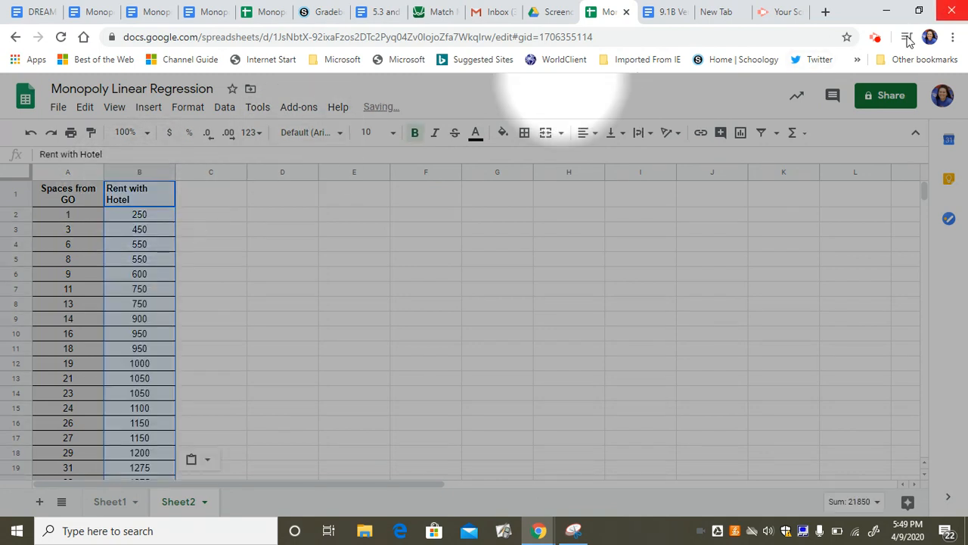
pyautogui.click(876, 40)
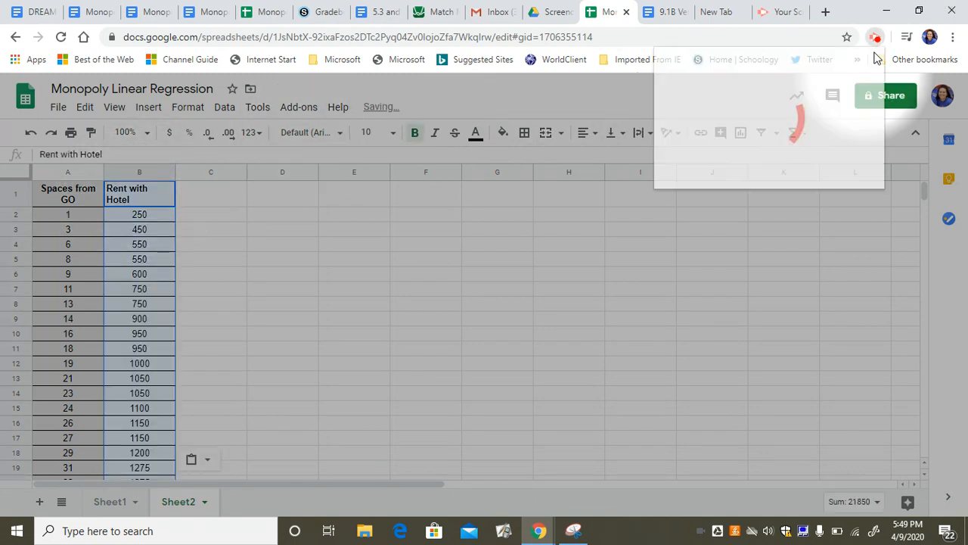
pyautogui.click(794, 193)
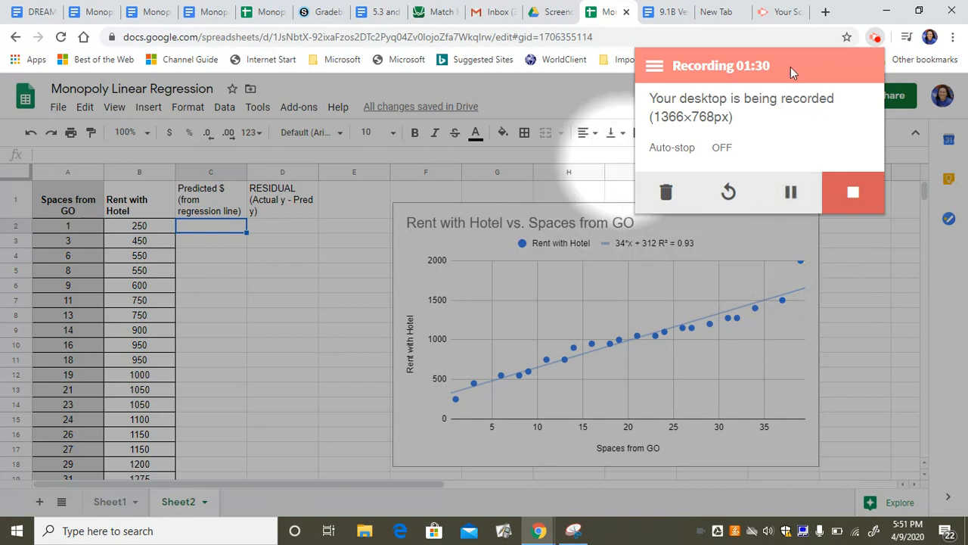
pyautogui.click(655, 67)
pyautogui.click(657, 68)
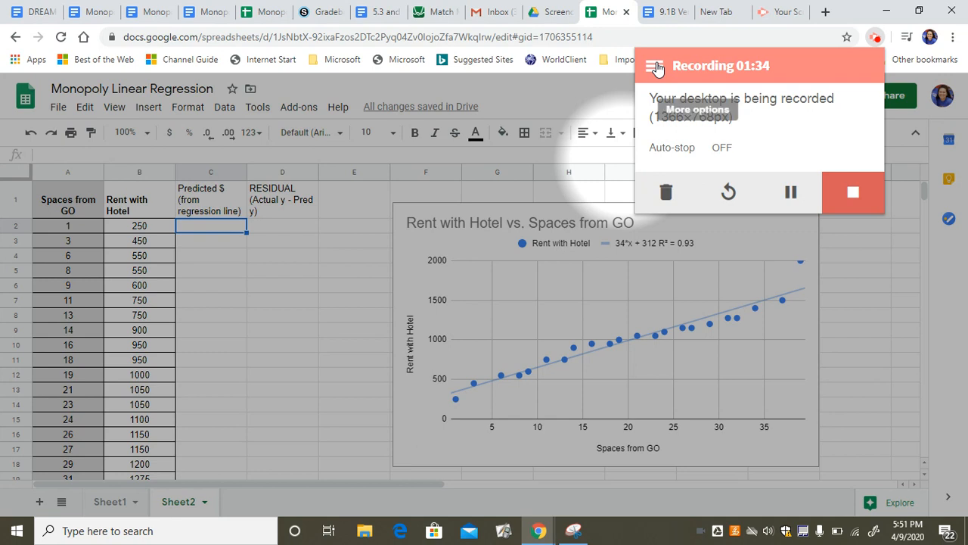
pyautogui.click(875, 40)
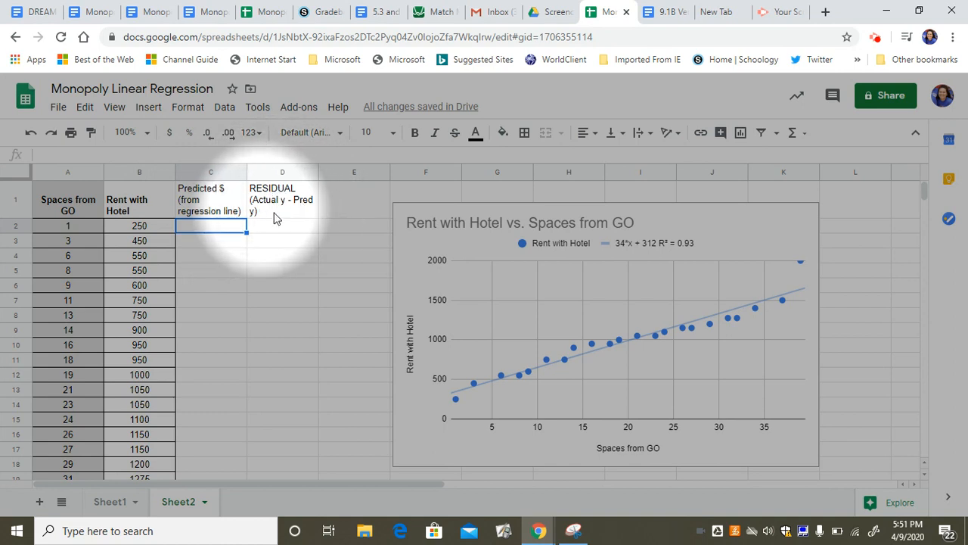
# Step: Widen the RESIDUAL column slightly and enter the regression formula =34*A2+312 in cell C2
pyautogui.moveTo(319, 171); pyautogui.dragTo(341, 170)
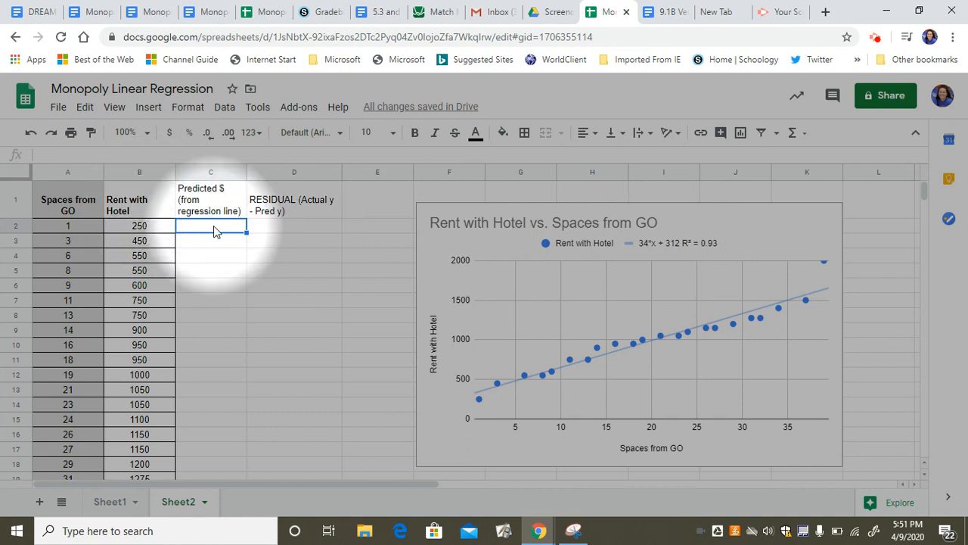
pyautogui.write('=34*')
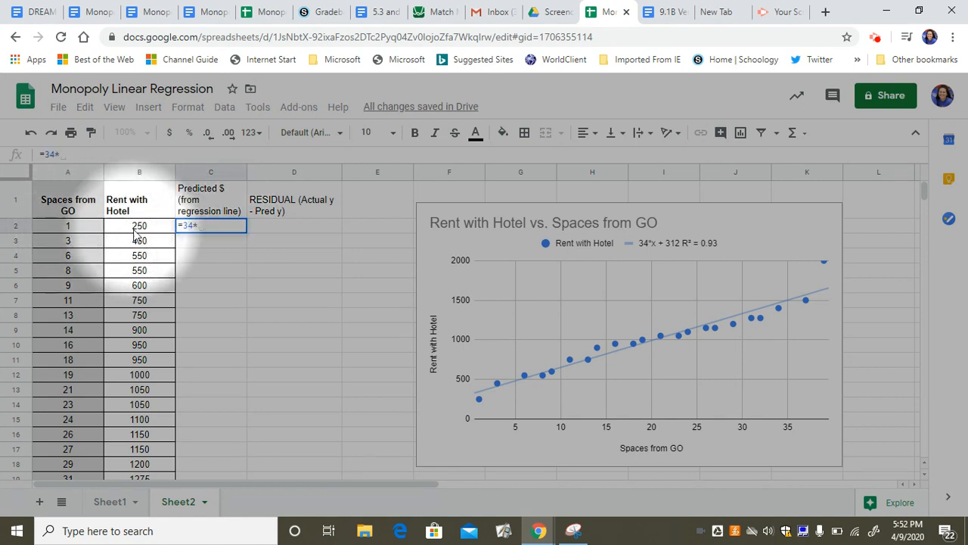
pyautogui.click(67, 232)
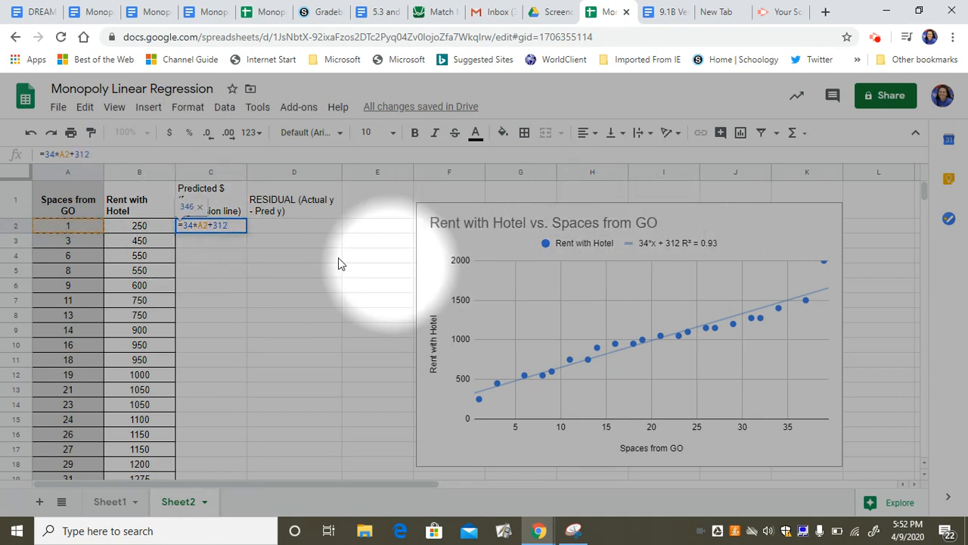
pyautogui.press('Return')
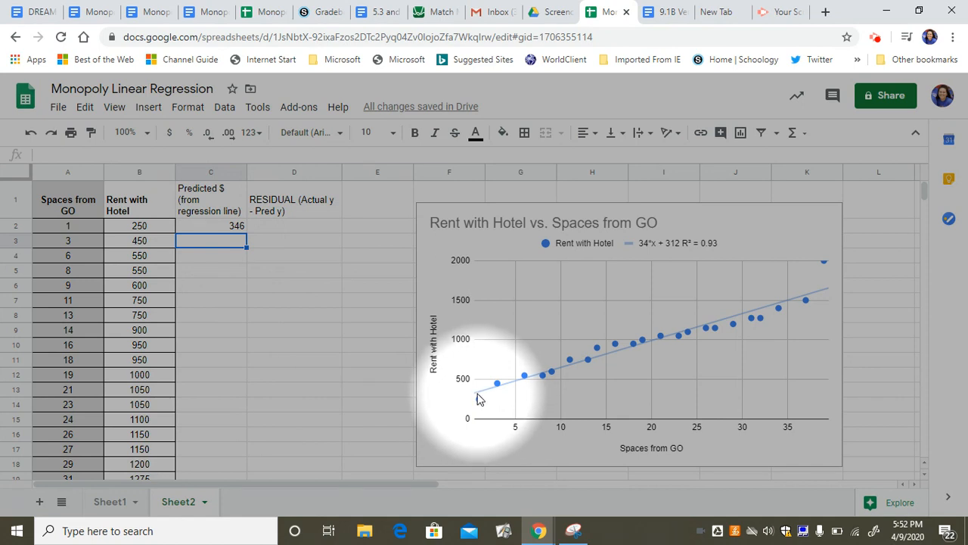
# Step: Fill the predicted rent formula from C2 down through C23
pyautogui.click(204, 231)
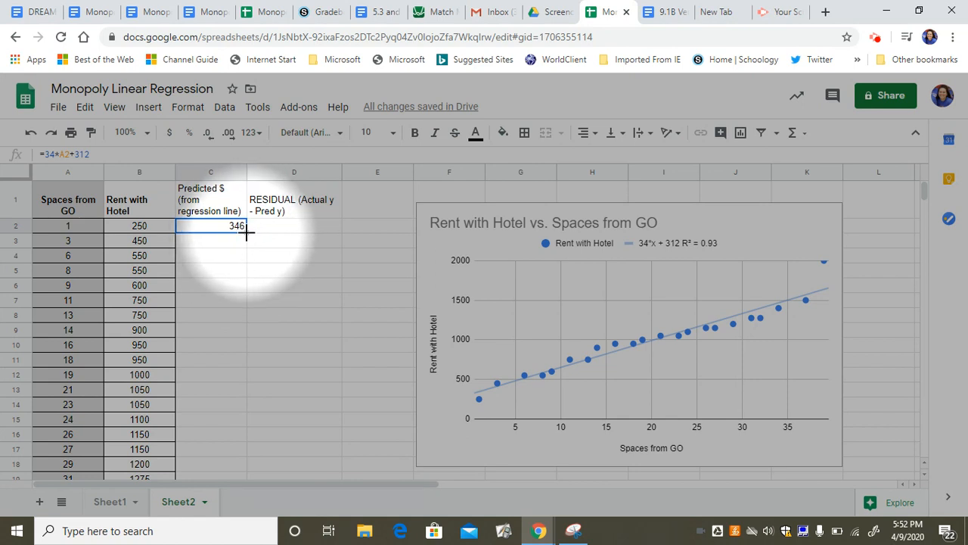
pyautogui.moveTo(247, 235); pyautogui.dragTo(247, 280)
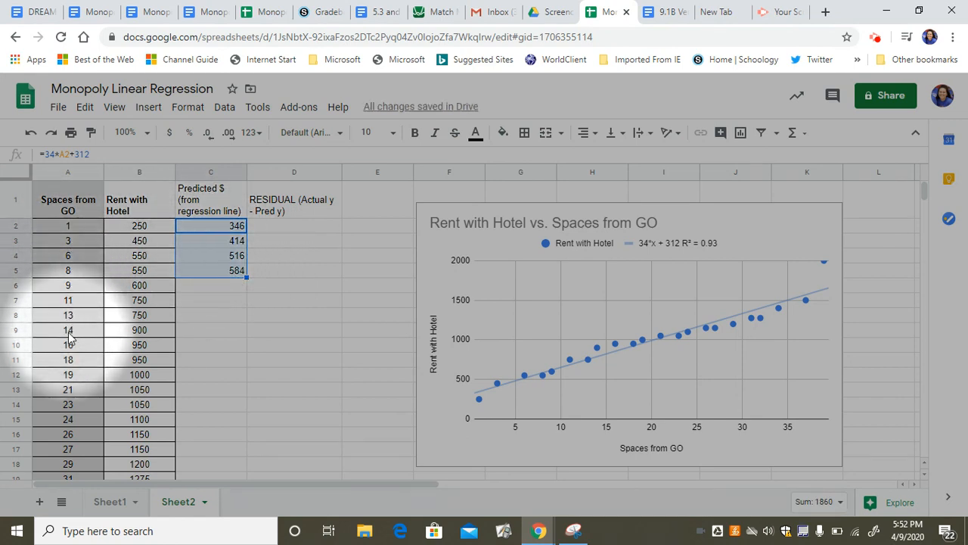
pyautogui.moveTo(246, 277); pyautogui.dragTo(241, 435)
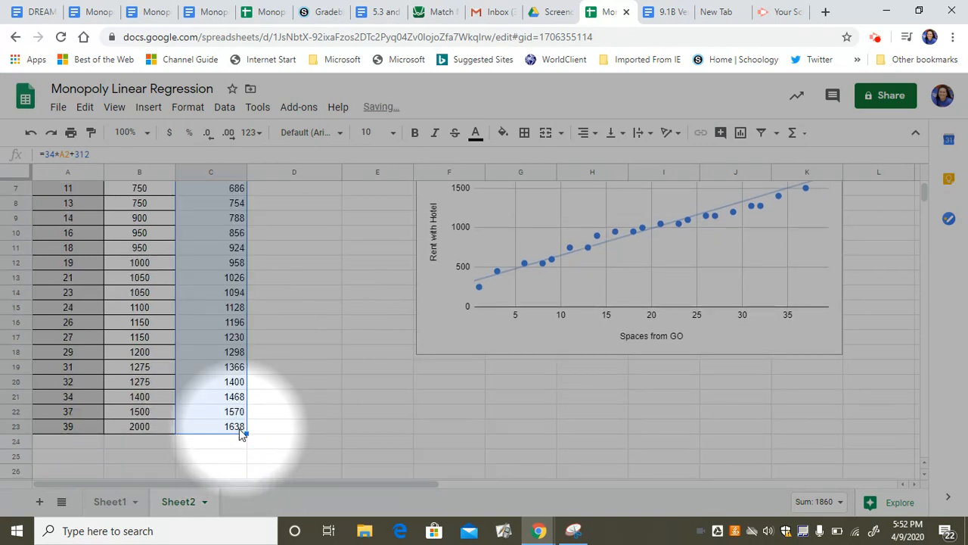
pyautogui.click(280, 338)
# Step: Enter the residual formula =B2-C2 in cell D2
pyautogui.moveTo(926, 200); pyautogui.dragTo(925, 190)
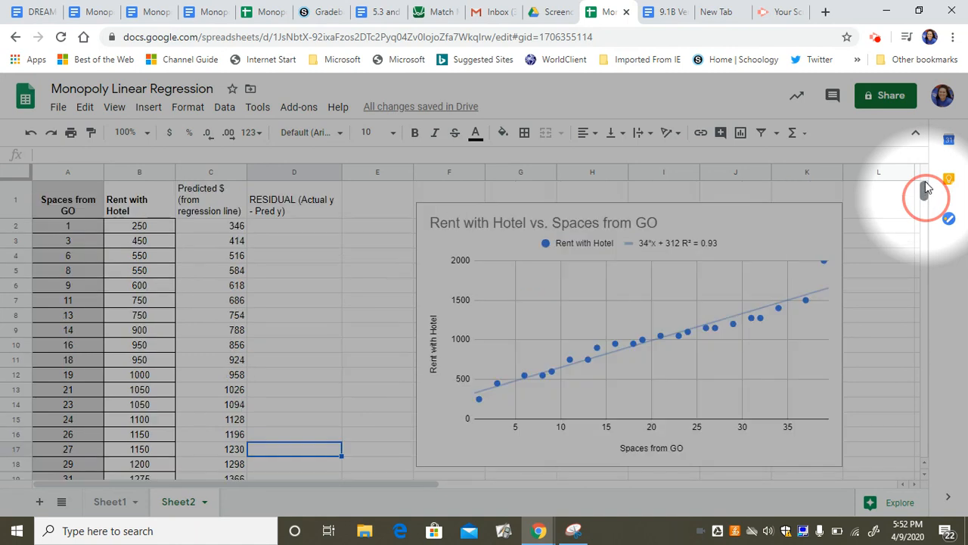
pyautogui.click(311, 223)
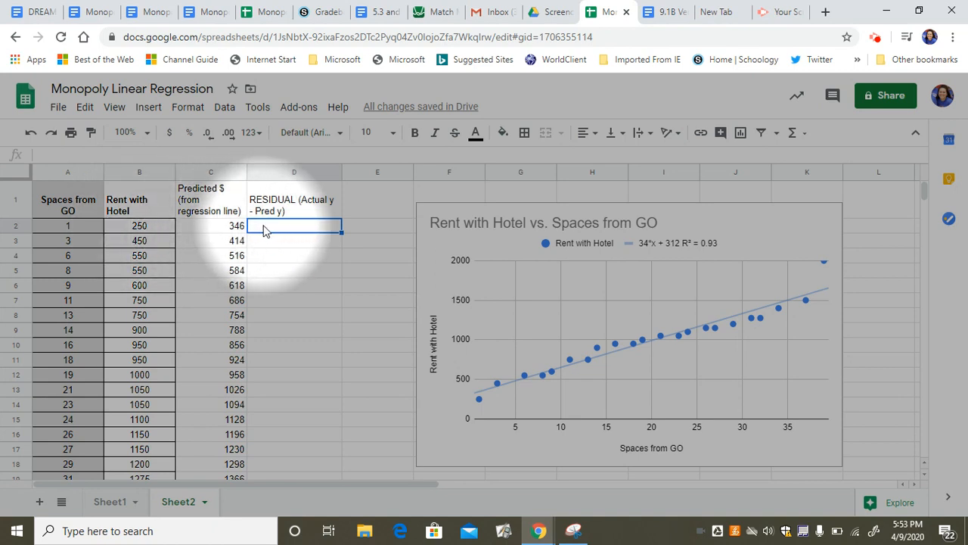
pyautogui.click(153, 229)
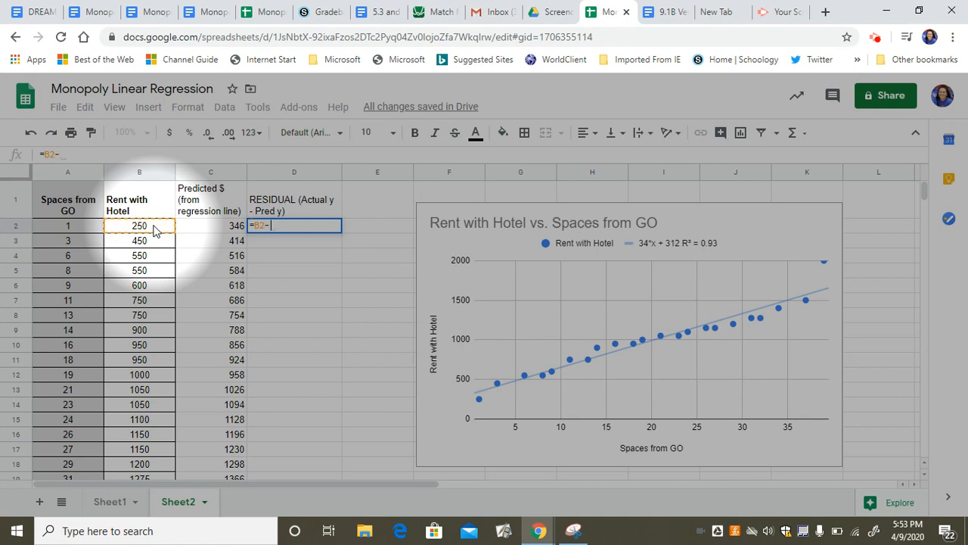
pyautogui.write('-')
pyautogui.click(209, 230)
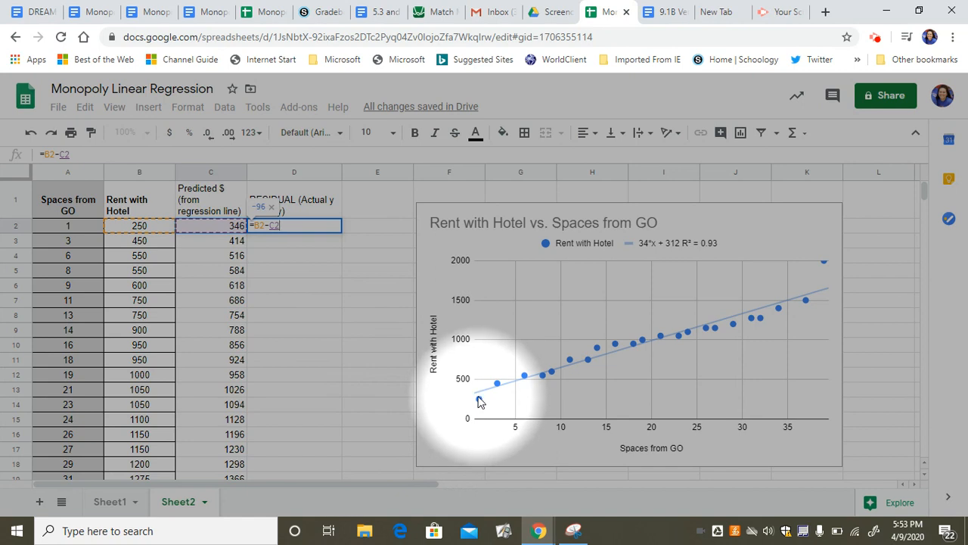
pyautogui.press('Return')
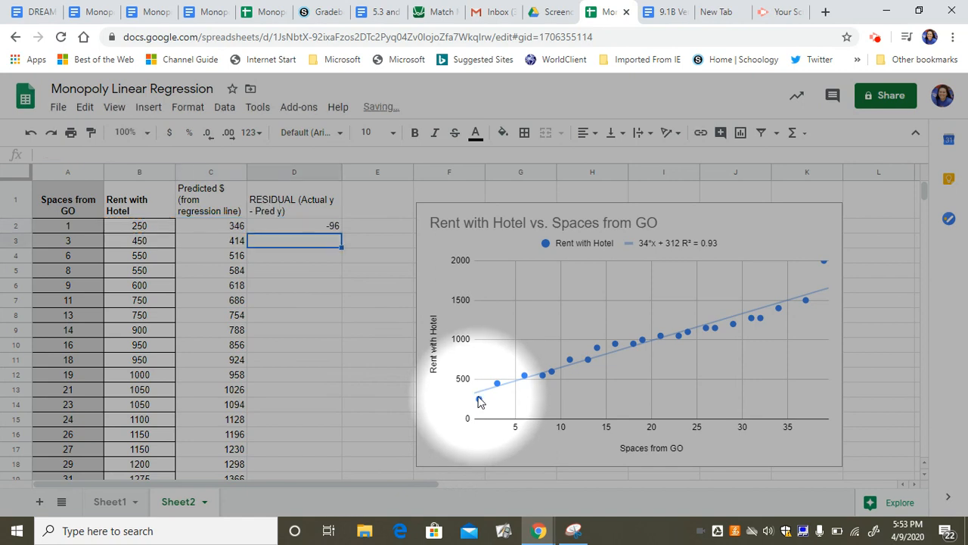
# Step: Fill the residual formula from D2 down through D23
pyautogui.click(315, 226)
pyautogui.moveTo(340, 230); pyautogui.dragTo(319, 418)
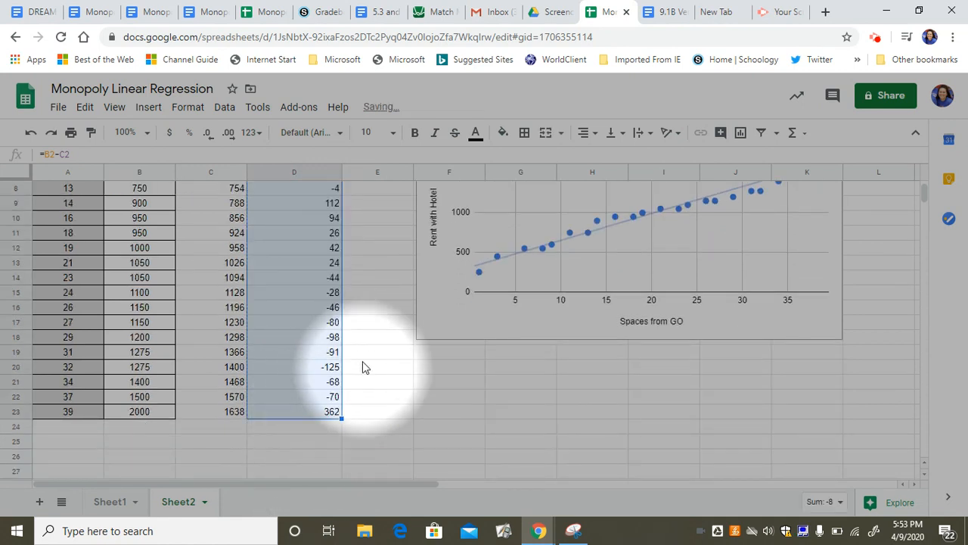
pyautogui.click(373, 352)
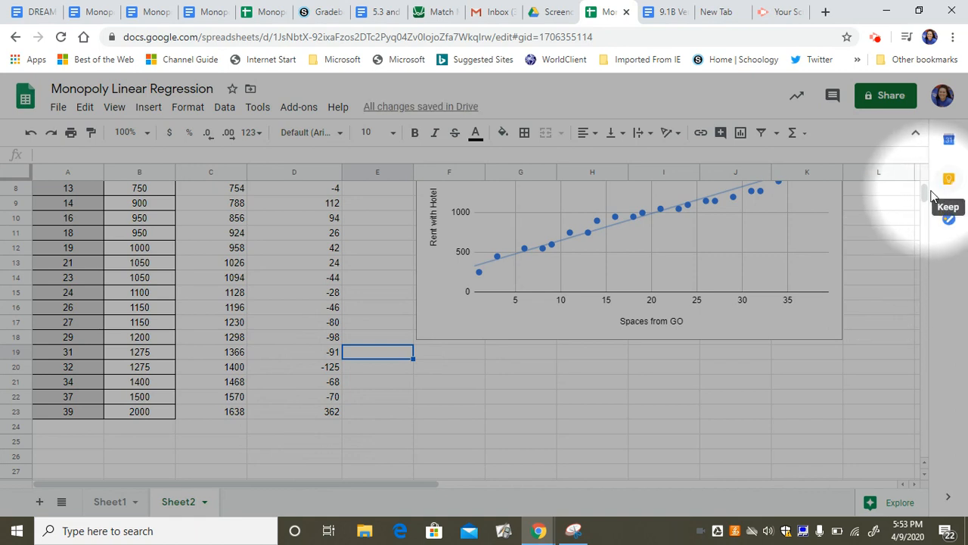
# Step: Delete the Rent with Hotel vs. Spaces from GO chart from the sheet
pyautogui.moveTo(929, 195); pyautogui.dragTo(926, 188)
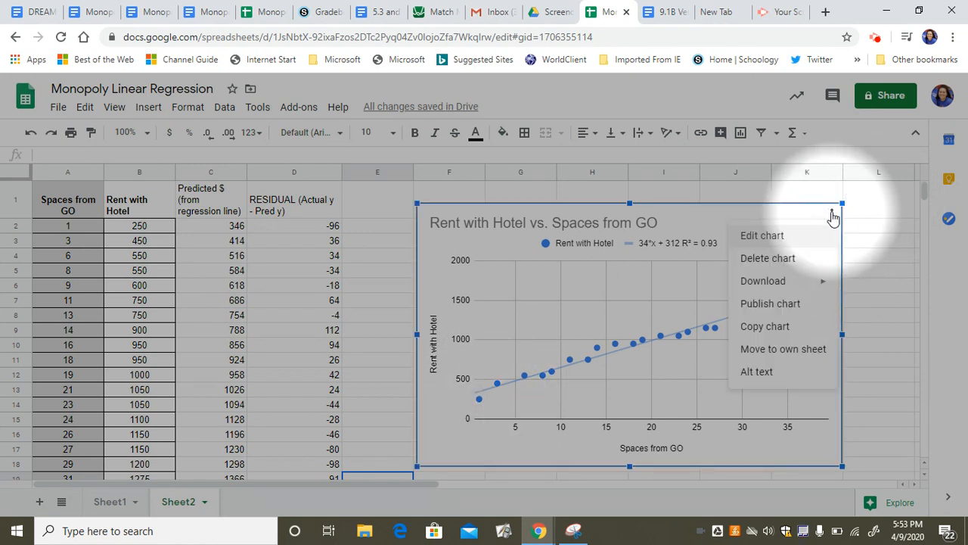
pyautogui.click(768, 258)
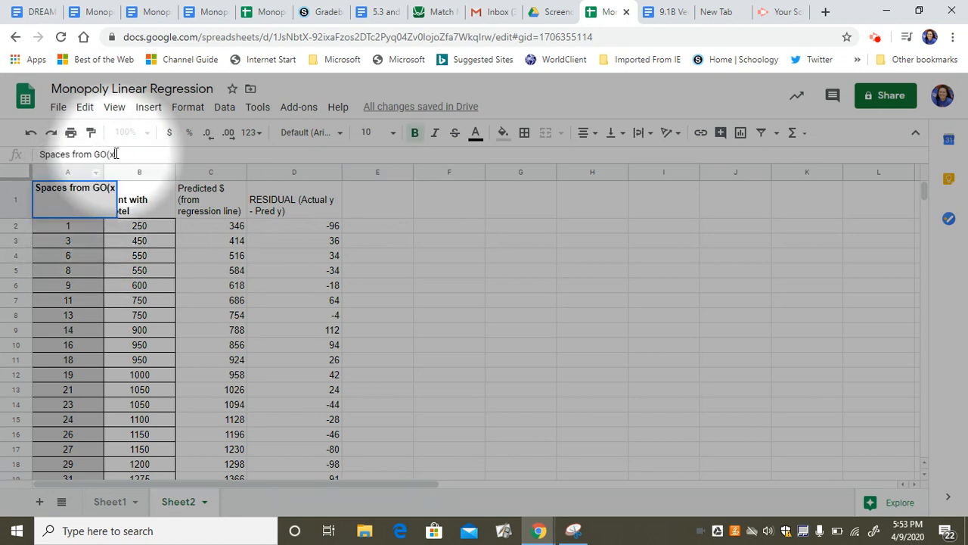
# Step: Mark the variables in the first two column headings so they read Spaces from GO(x) and Rent with Hotel(y)
pyautogui.click(142, 200)
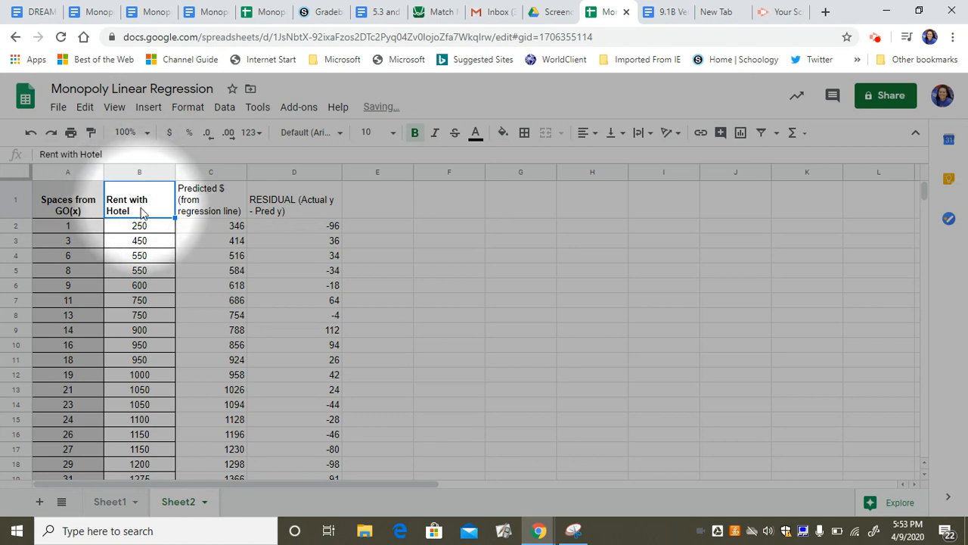
pyautogui.click(112, 153)
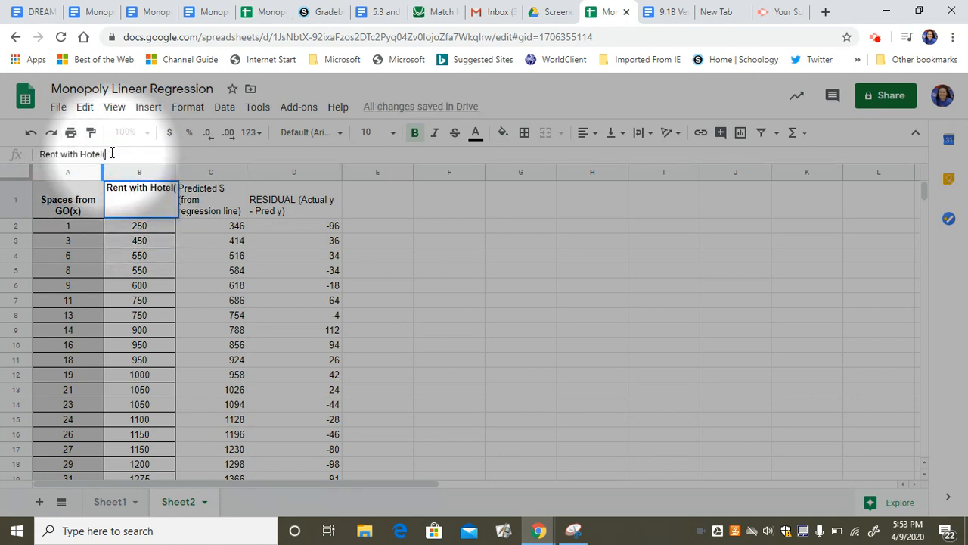
pyautogui.write('(y)')
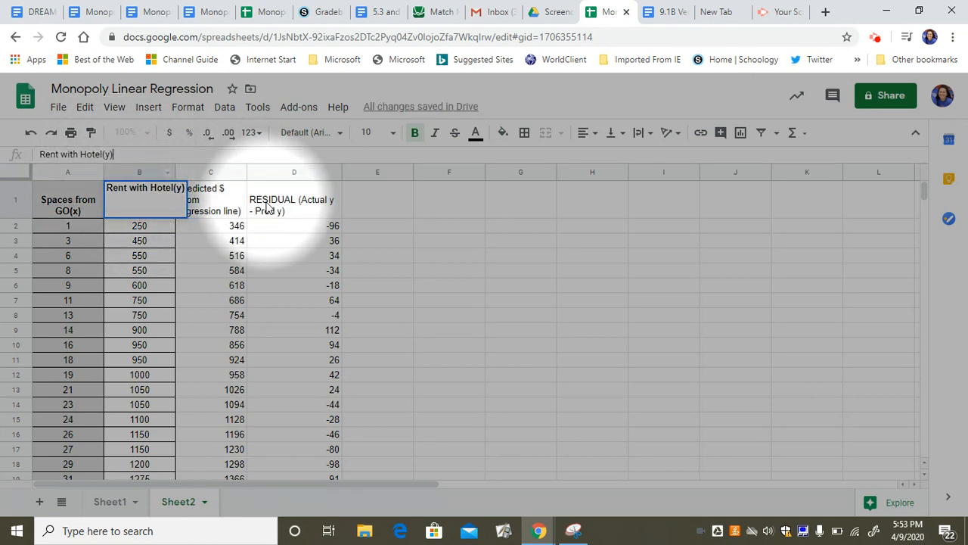
pyautogui.click(266, 206)
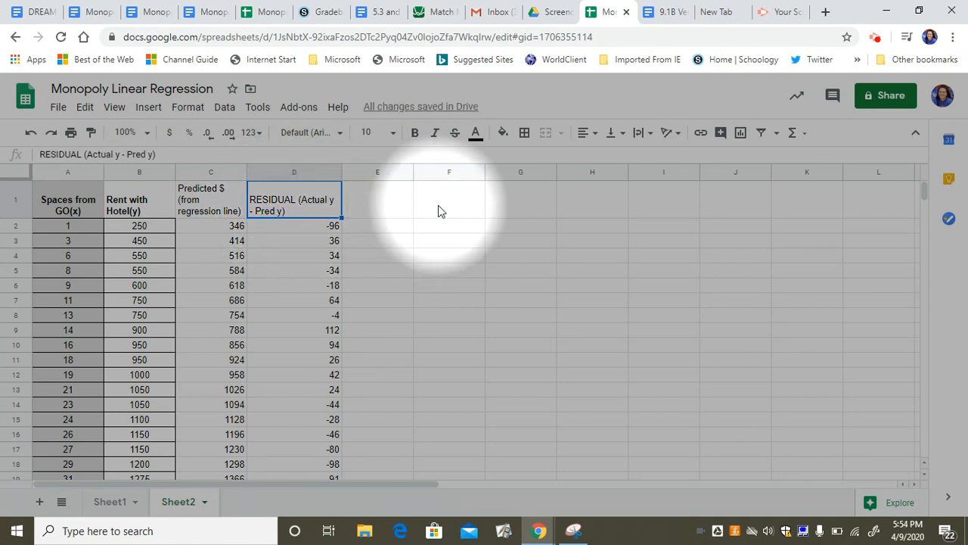
# Step: Insert a chart from data range A1:B23,D1:D23 and change its type to Scatter chart
pyautogui.click(261, 224)
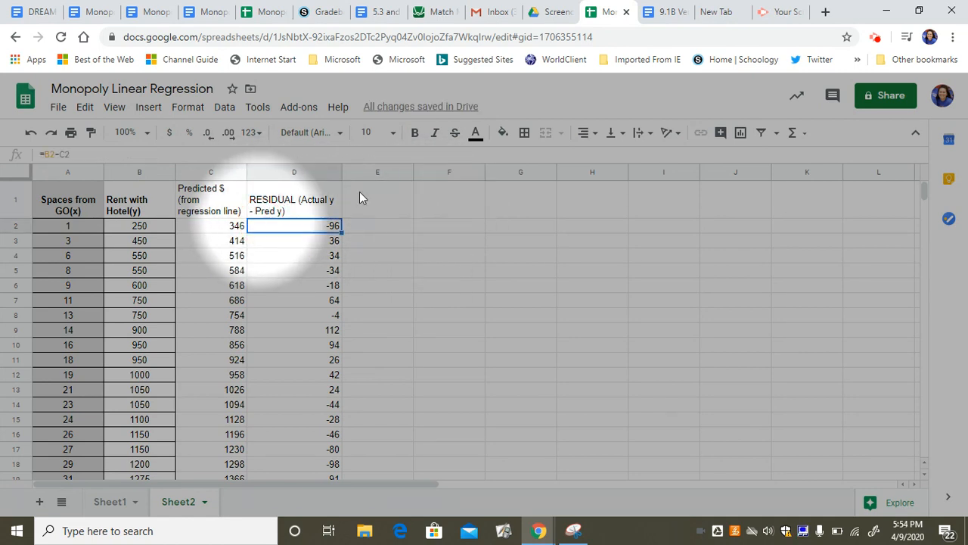
pyautogui.click(740, 134)
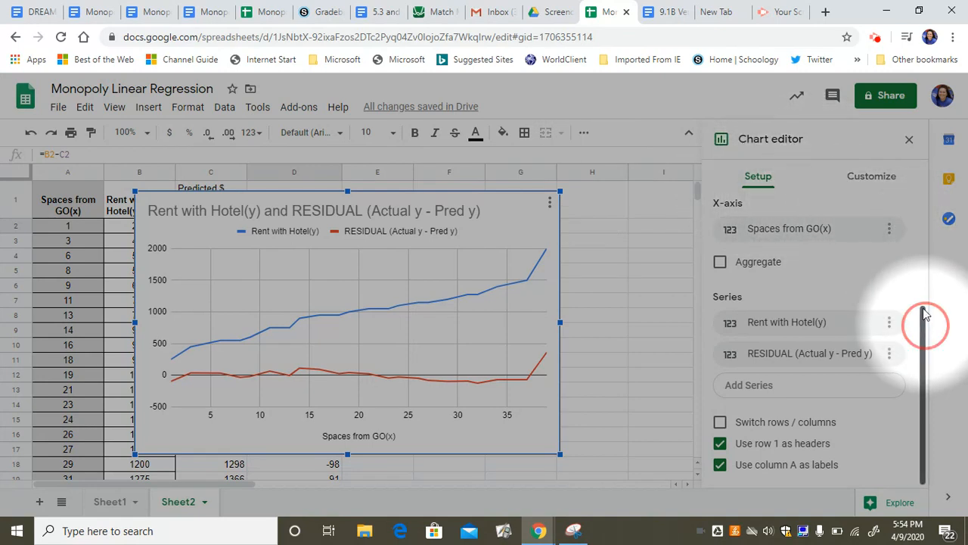
pyautogui.moveTo(924, 314); pyautogui.dragTo(926, 204)
pyautogui.click(741, 233)
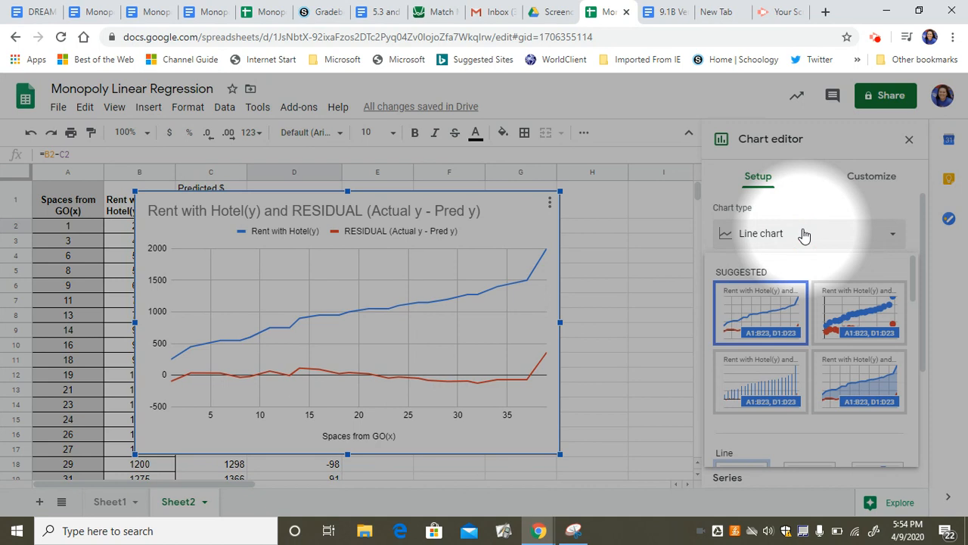
pyautogui.moveTo(911, 281); pyautogui.dragTo(912, 432)
pyautogui.click(738, 317)
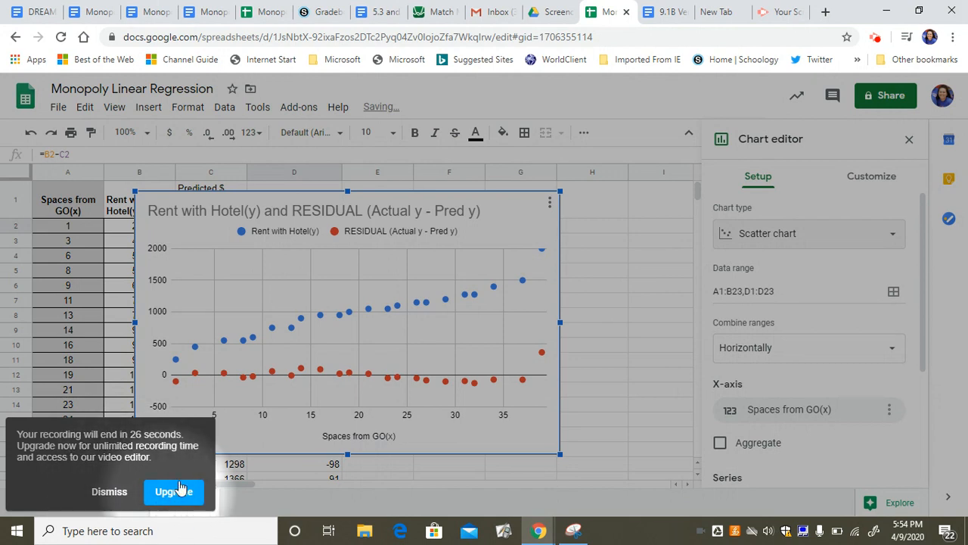
pyautogui.click(875, 37)
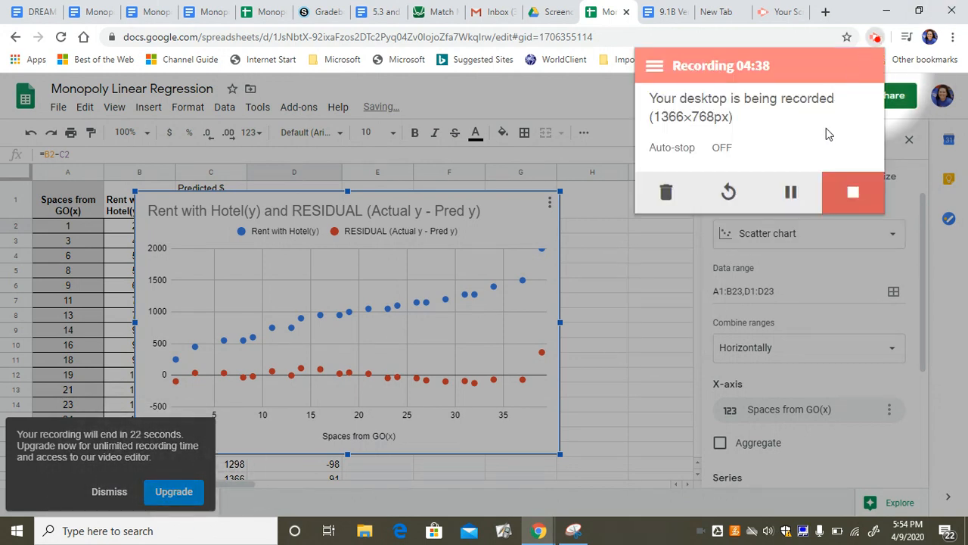
pyautogui.click(792, 195)
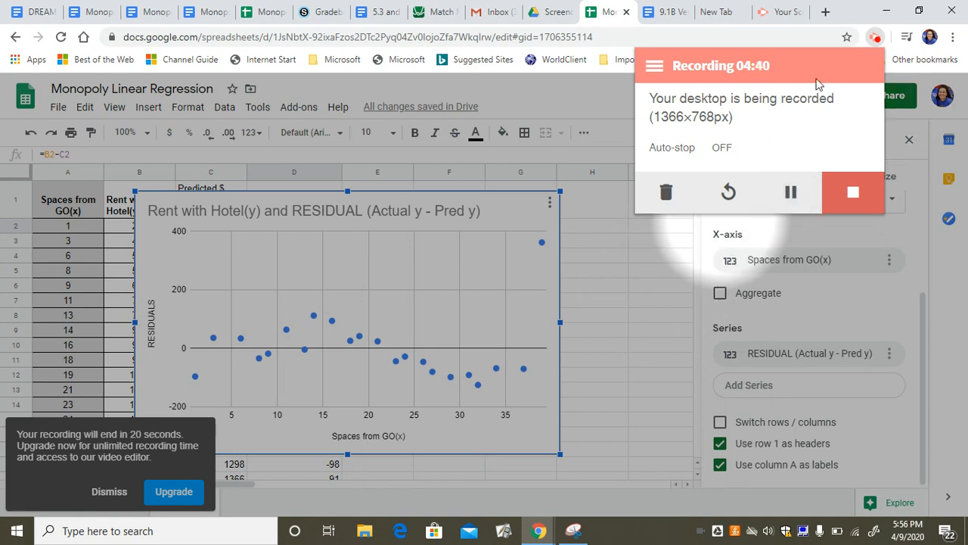
pyautogui.click(659, 274)
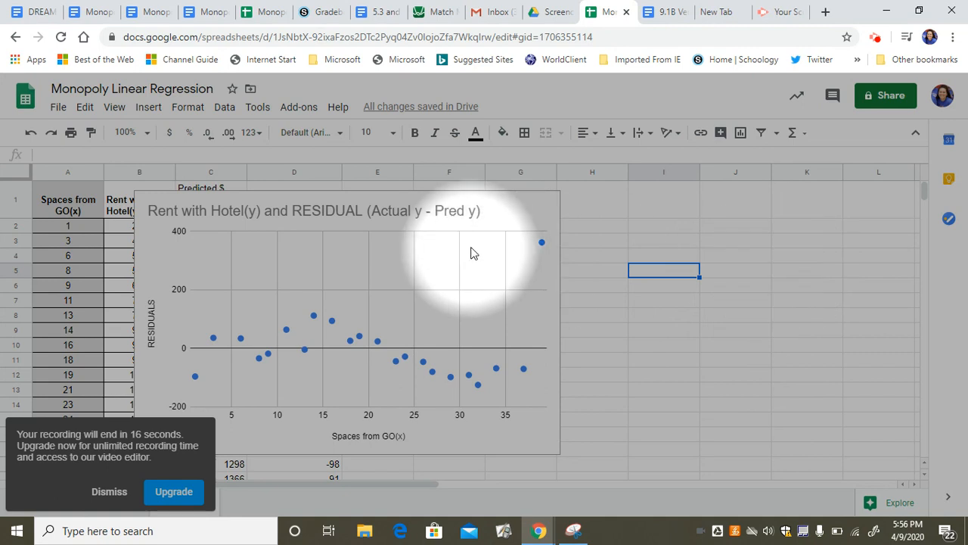
# Step: Open the residual scatter chart for editing to show its x-axis and series setup
pyautogui.click(517, 224)
pyautogui.click(549, 203)
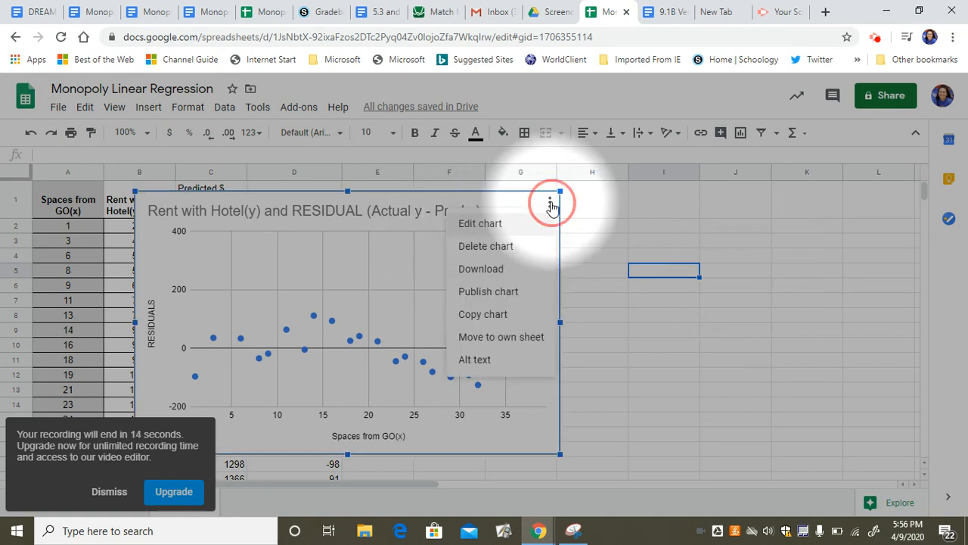
pyautogui.click(520, 224)
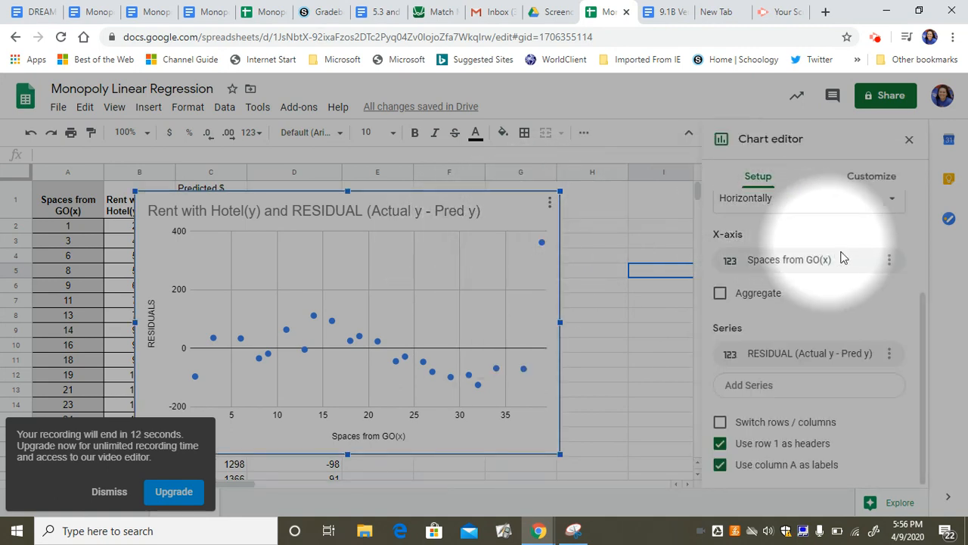